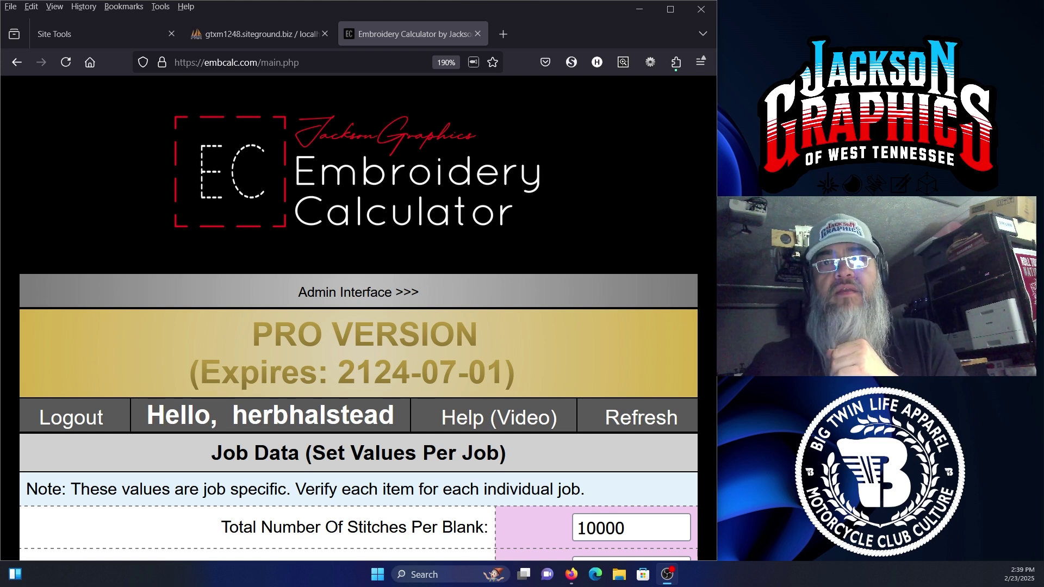
Expand the Shop Rates section and set the calculation method to Labor/Machine Time Hybrid Method.
scroll(555, 136, down, 3)
scroll(555, 136, down, 8)
scroll(554, 128, up, 2)
scroll(554, 128, down, 1)
scroll(554, 136, down, 4)
scroll(555, 135, up, 5)
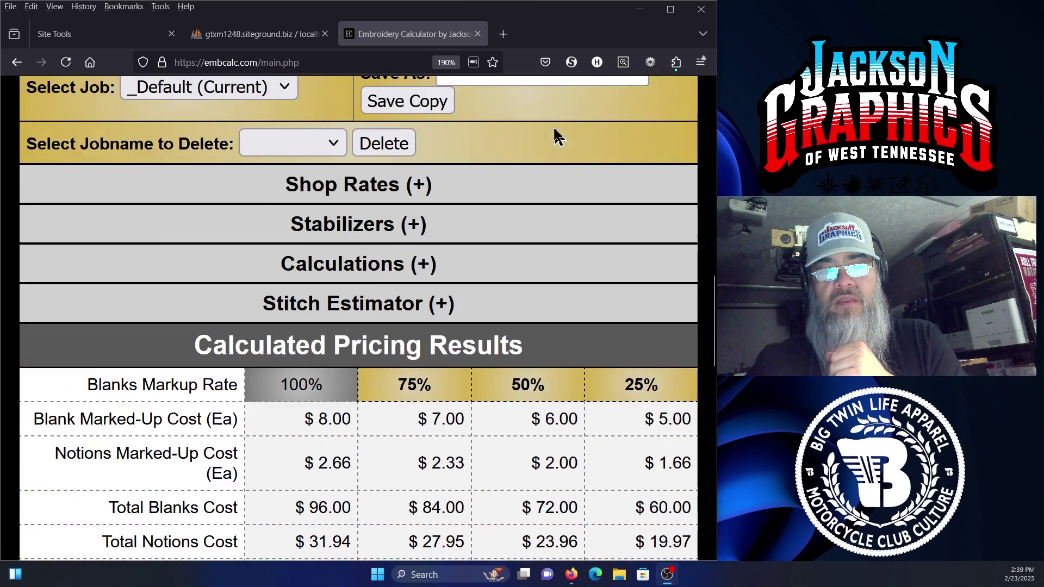
click(492, 250)
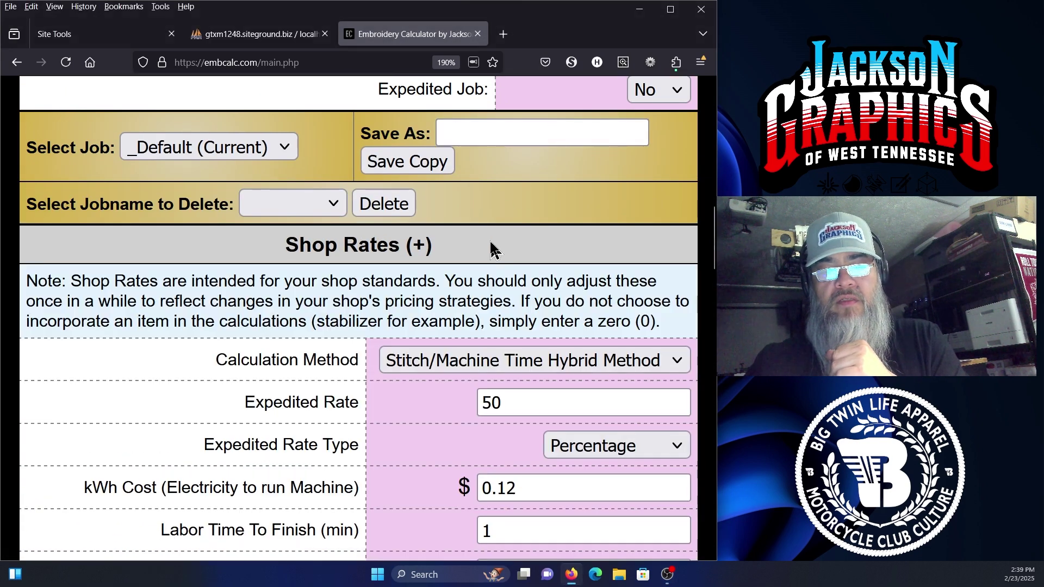
click(542, 361)
click(506, 473)
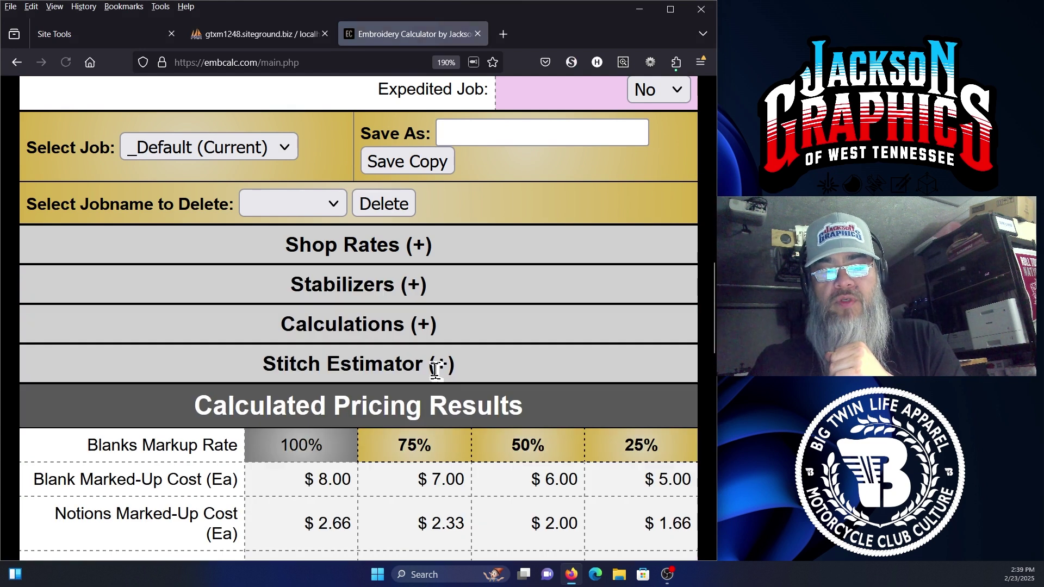
Reopen Shop Rates and switch the calculation method back to Stitch/Machine Time Hybrid Method.
click(576, 257)
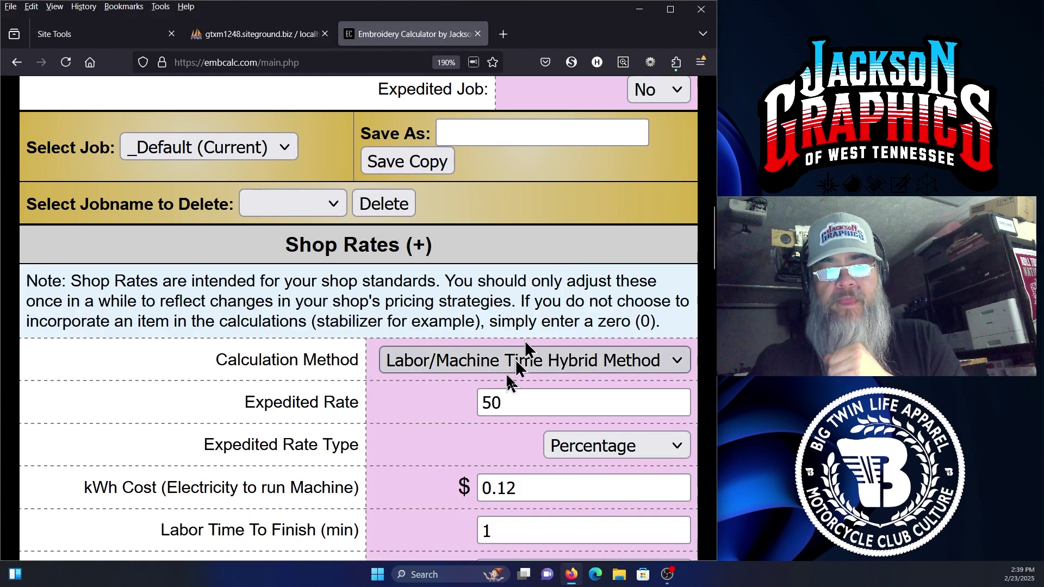
click(591, 367)
click(553, 421)
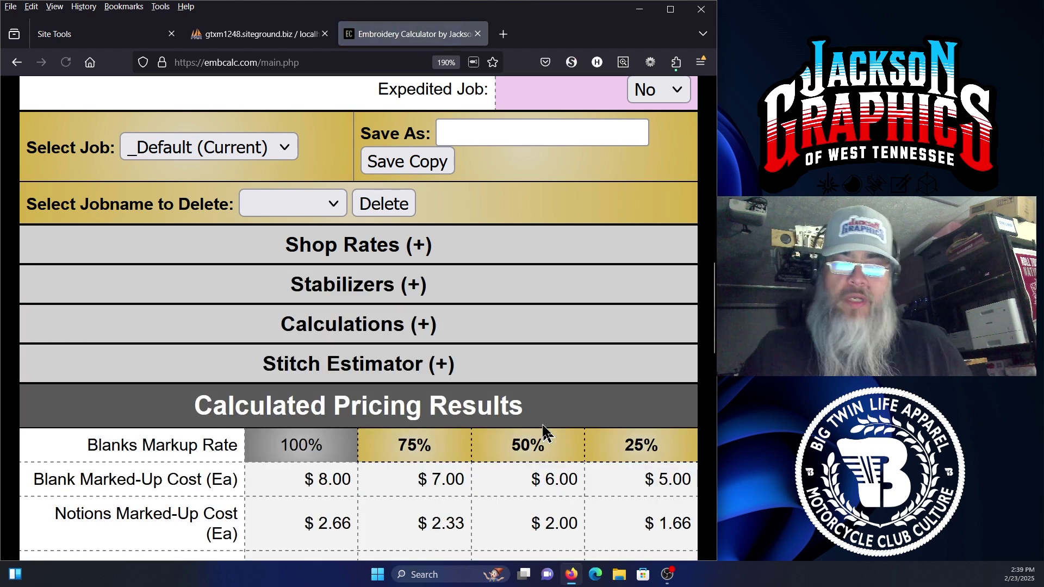
Expand Shop Rates again and choose Labor/Machine Time Hybrid Method as the calculation method.
click(546, 251)
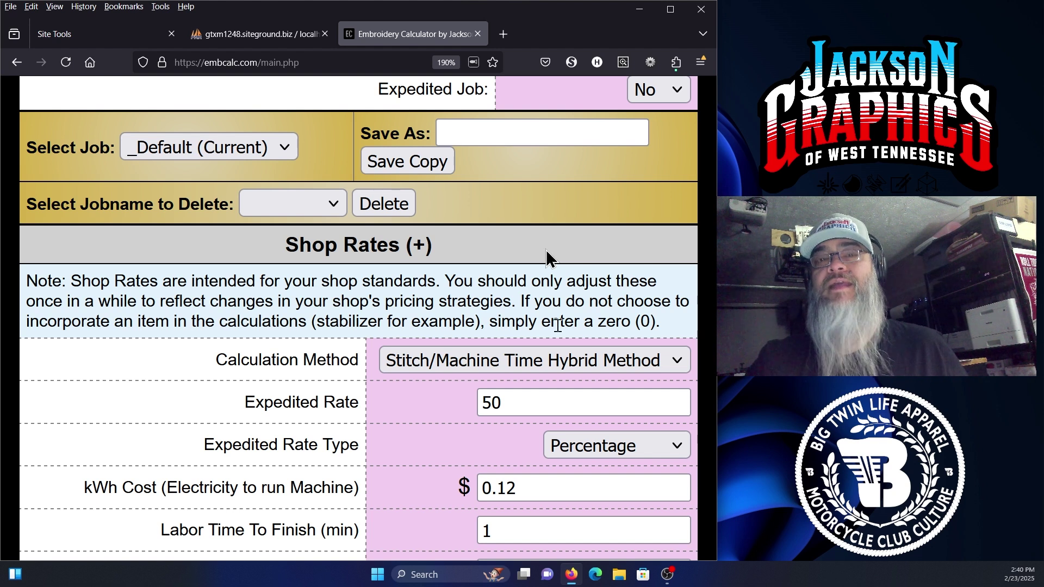
click(552, 360)
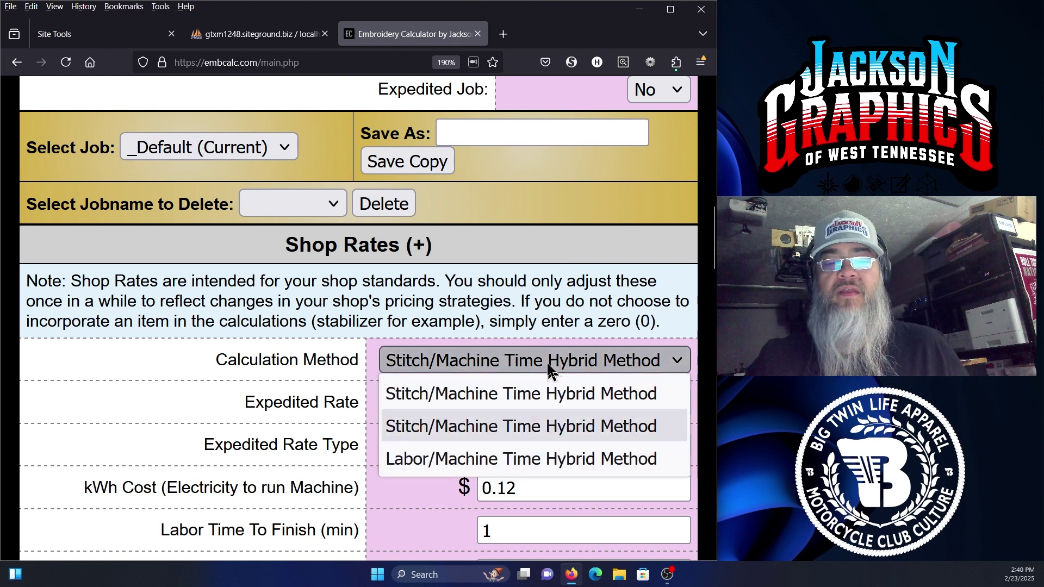
click(540, 467)
Reopen Shop Rates and return the calculation method to Stitch/Machine Time Hybrid Method.
click(538, 255)
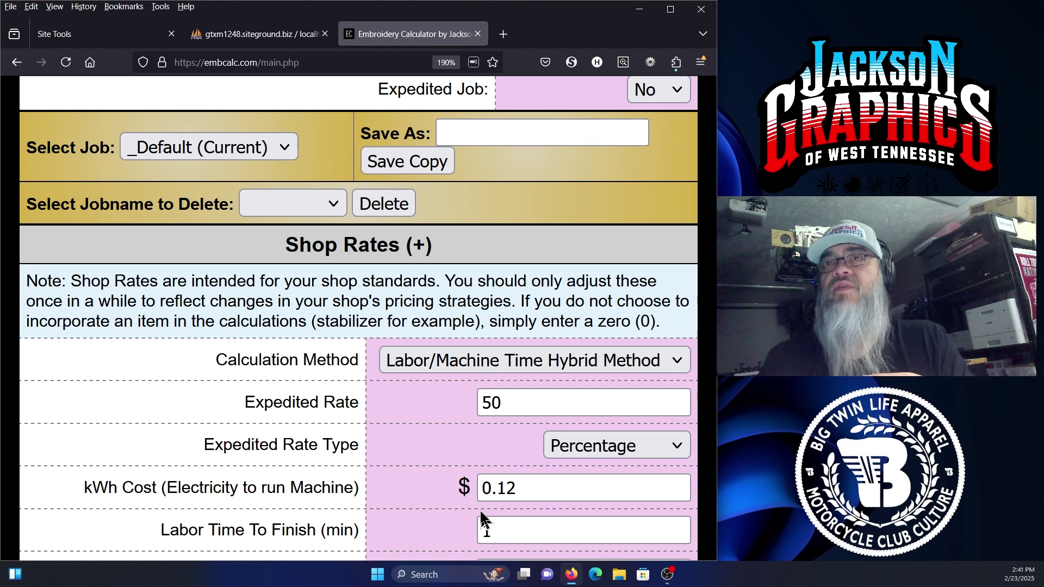
click(560, 364)
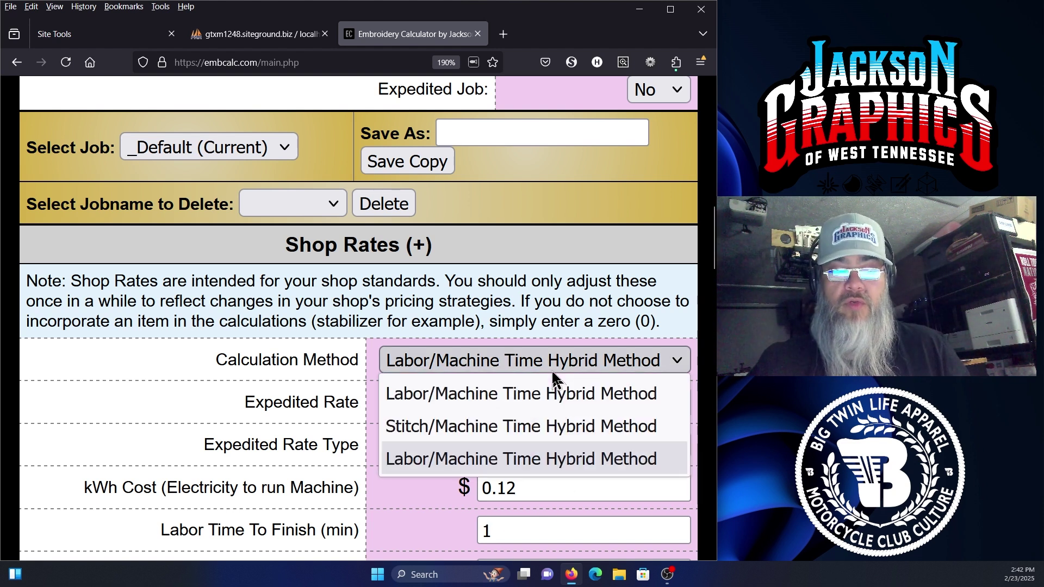
click(467, 427)
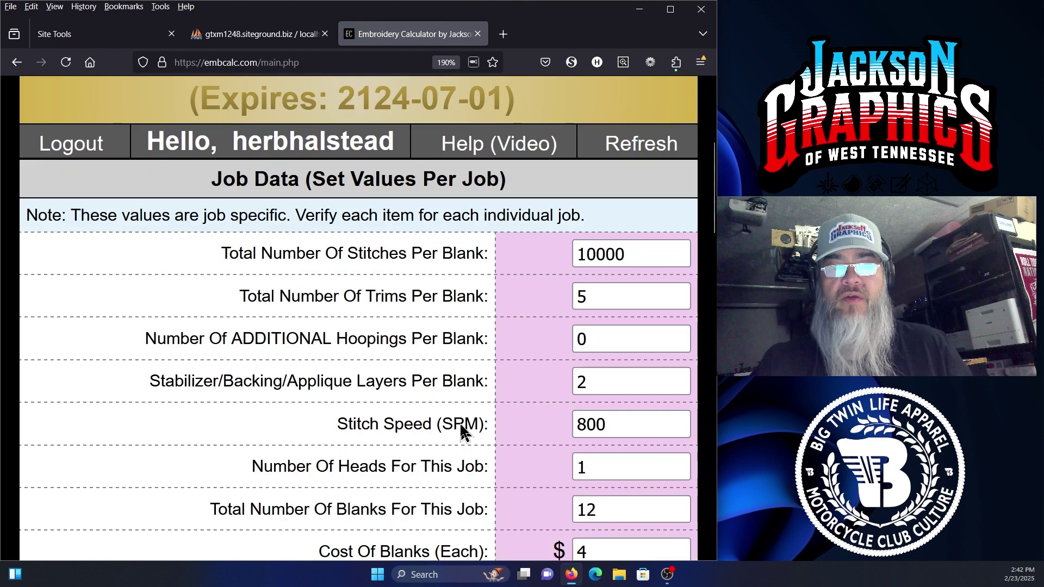
Review the job data values and the expanded Shop Rates, focusing on the per-stitch rate and the PSR minimum charge.
scroll(461, 430, down, 5)
scroll(202, 159, up, 2)
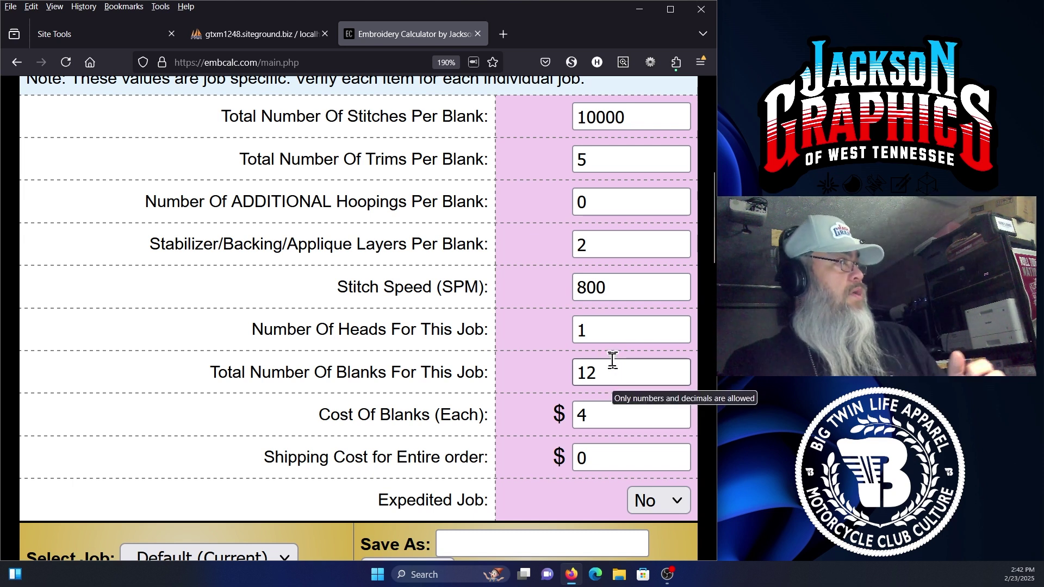
scroll(613, 360, down, 5)
click(508, 383)
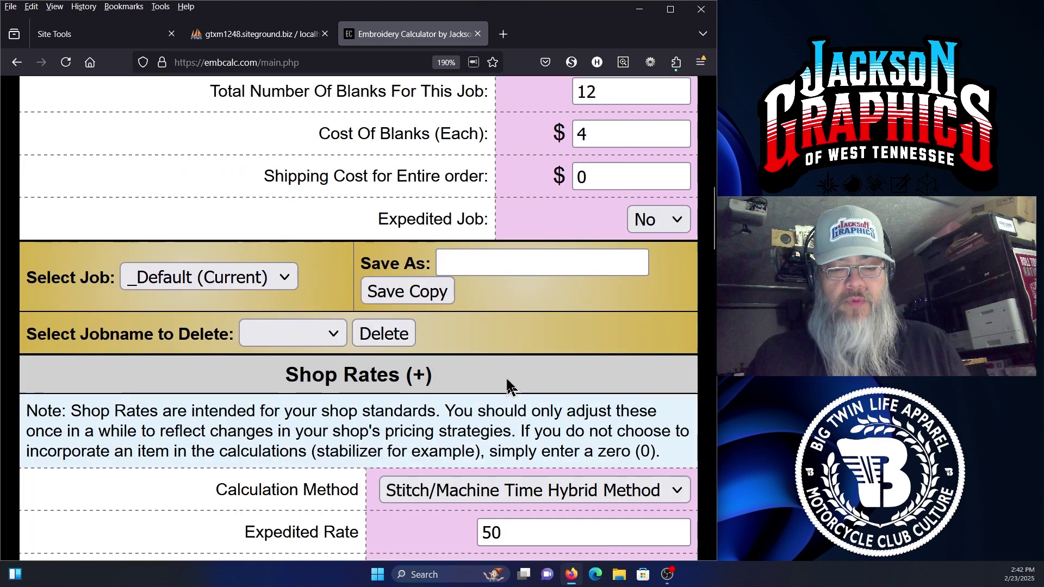
scroll(507, 384, down, 5)
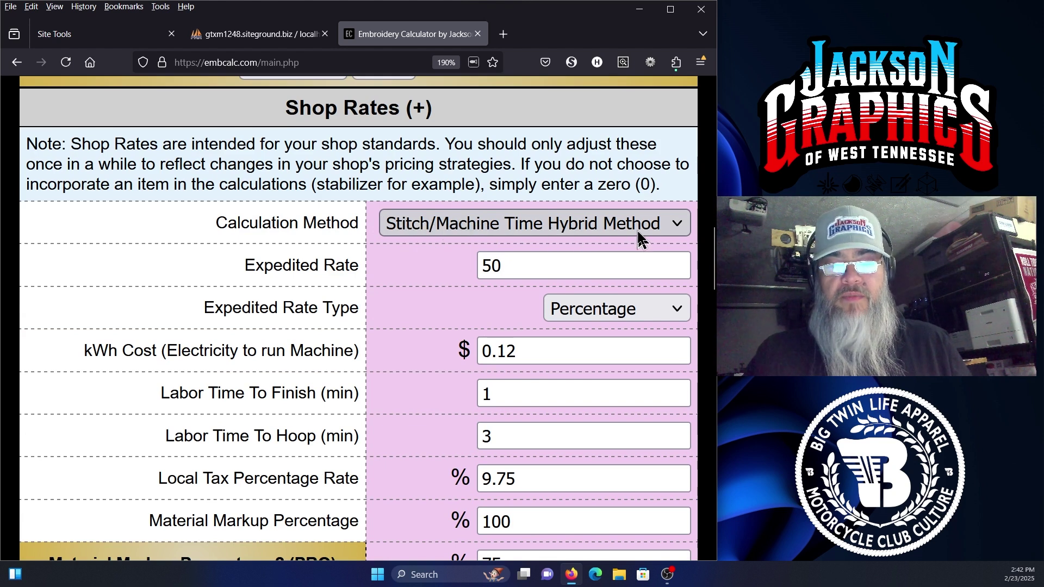
scroll(642, 239, down, 3)
scroll(639, 234, down, 5)
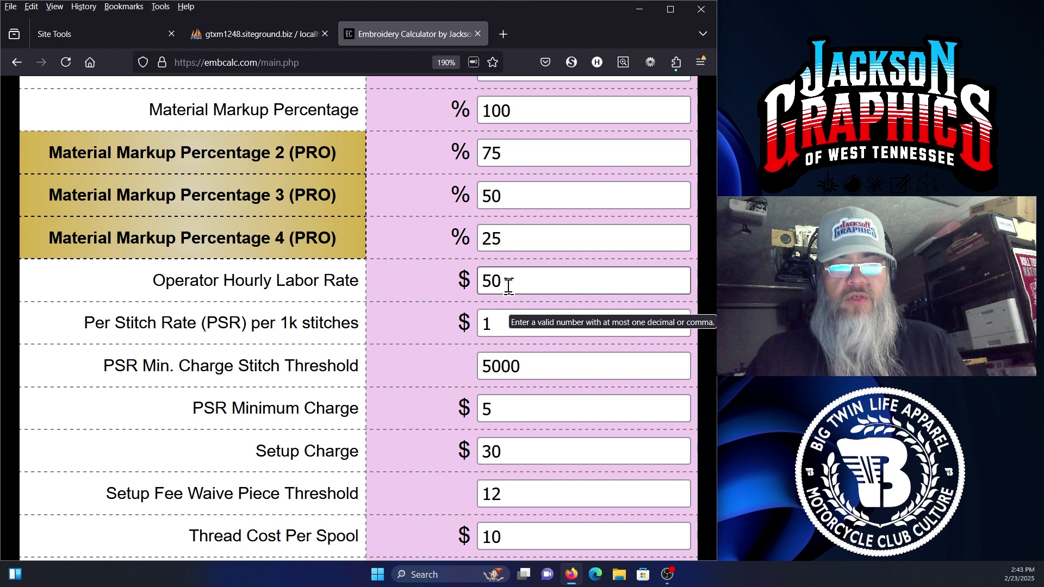
scroll(534, 283, down, 4)
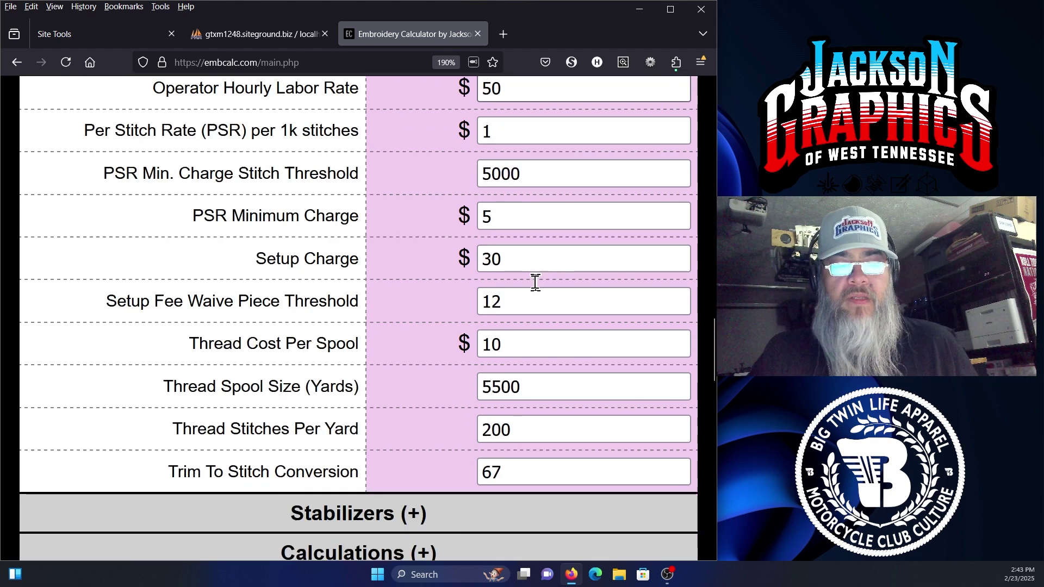
scroll(534, 282, up, 2)
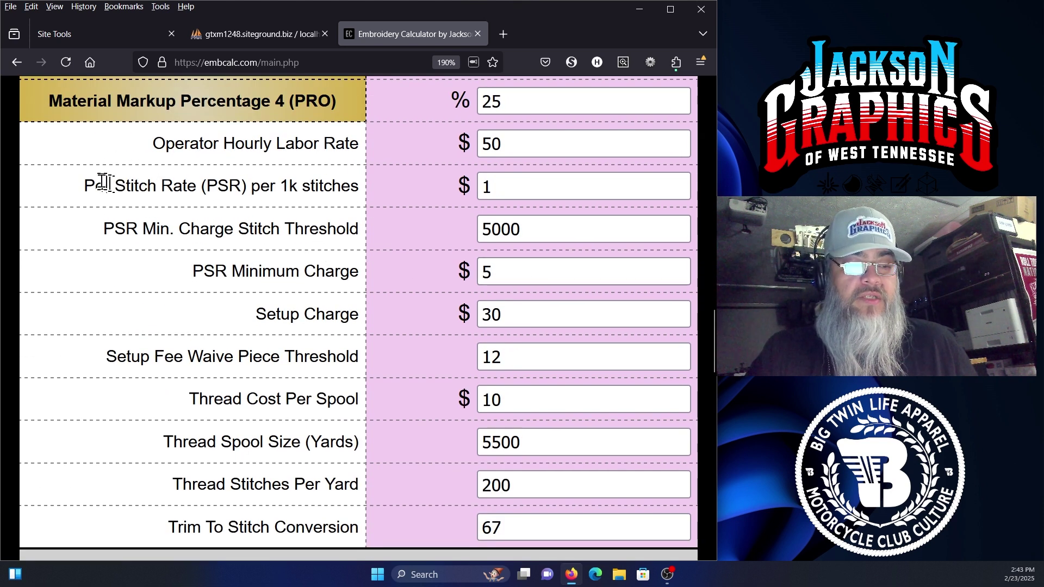
click(539, 185)
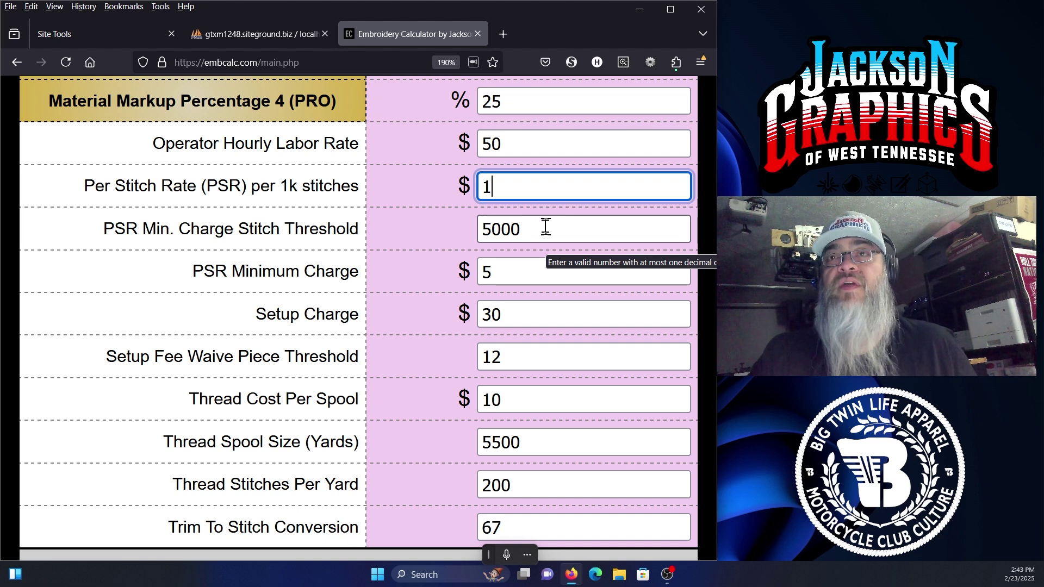
click(526, 268)
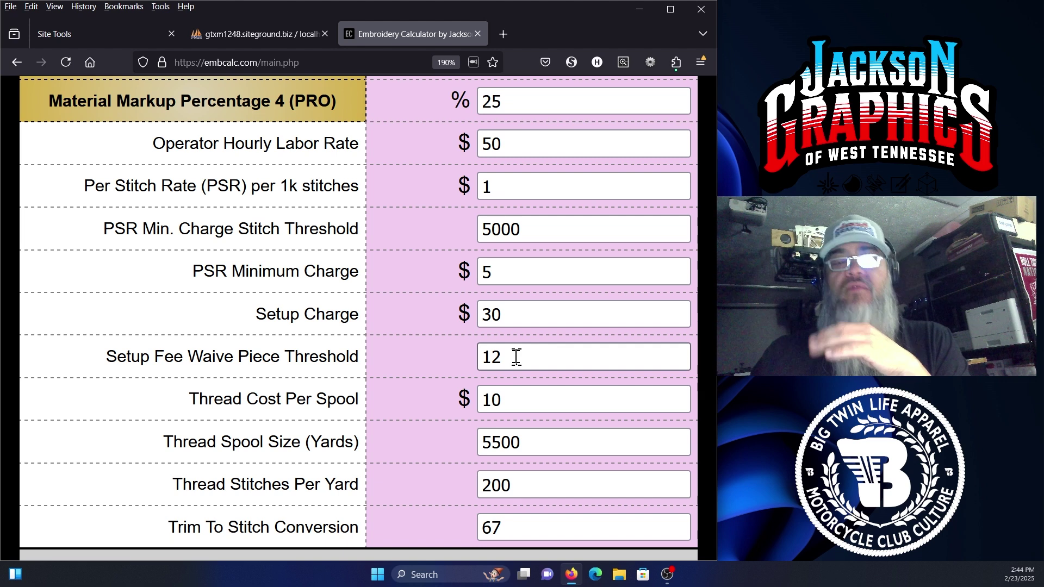
Expand the Stabilizers section and examine the cost entered for each stabilizer material and the average.
scroll(516, 357, down, 2)
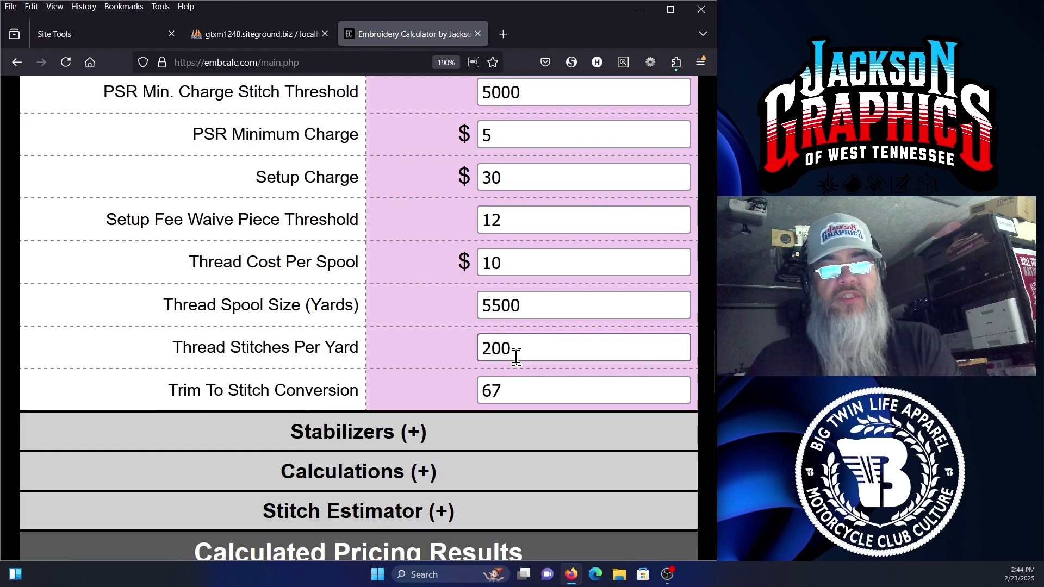
scroll(540, 348, down, 2)
click(466, 299)
scroll(466, 299, down, 11)
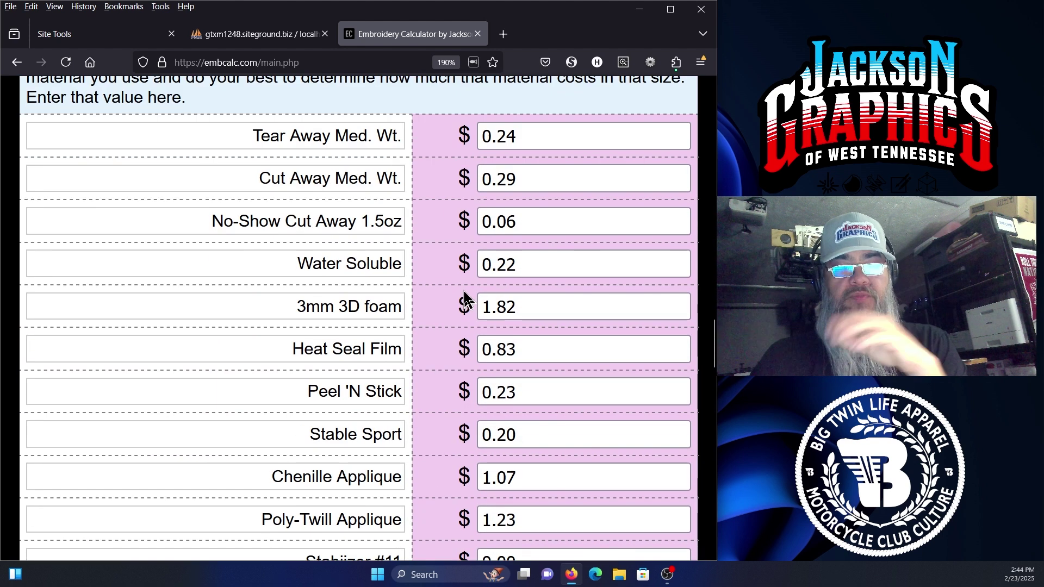
scroll(464, 290, down, 3)
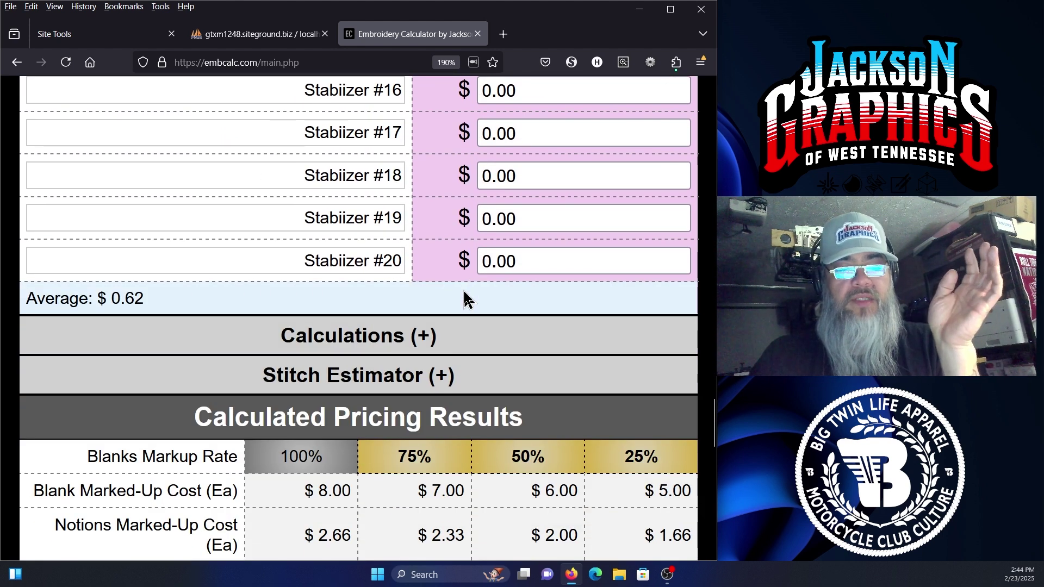
scroll(636, 416, up, 20)
scroll(635, 416, up, 4)
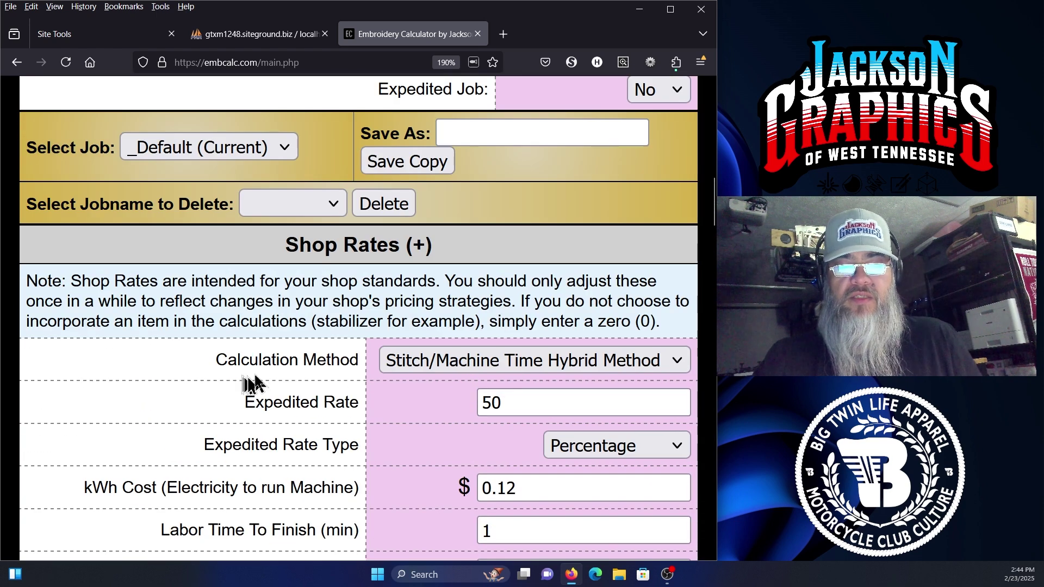
Examine the Calculated Pricing Results for the stitch-based method, from the blank costs to the quote totals and cost per blank.
scroll(647, 388, down, 7)
scroll(647, 387, down, 20)
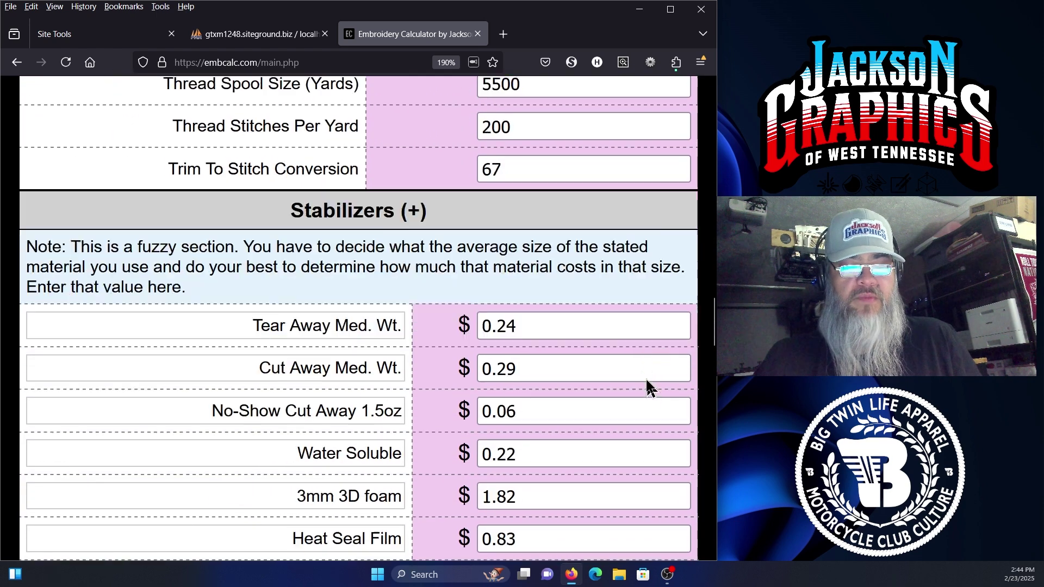
scroll(651, 377, down, 6)
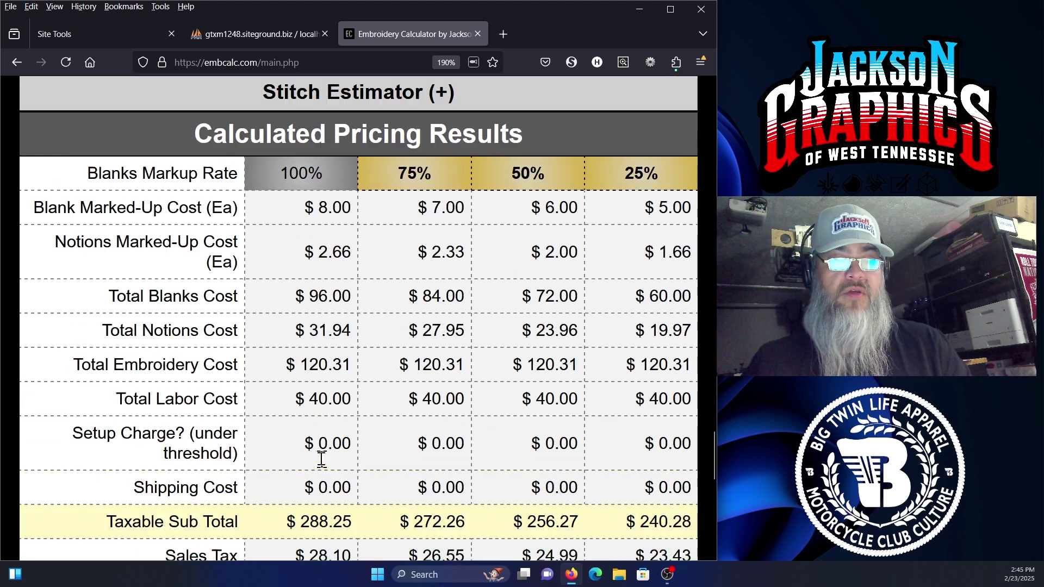
scroll(321, 456, up, 3)
scroll(322, 459, down, 6)
scroll(323, 468, up, 2)
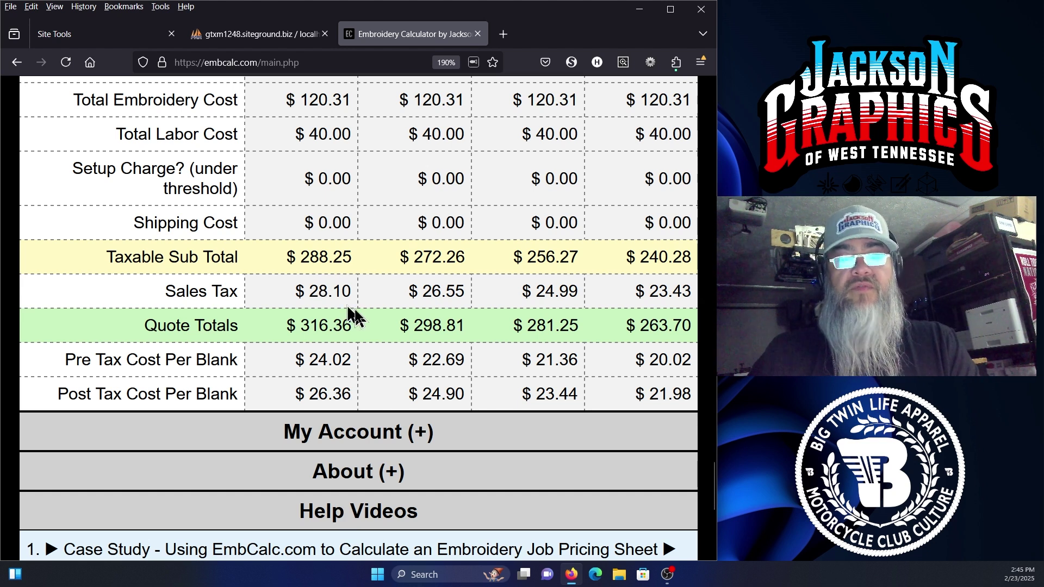
Set the Shop Rates calculation method to Labor/Machine Time Hybrid Method and review the recalculated pricing results.
scroll(351, 314, up, 10)
scroll(358, 317, up, 15)
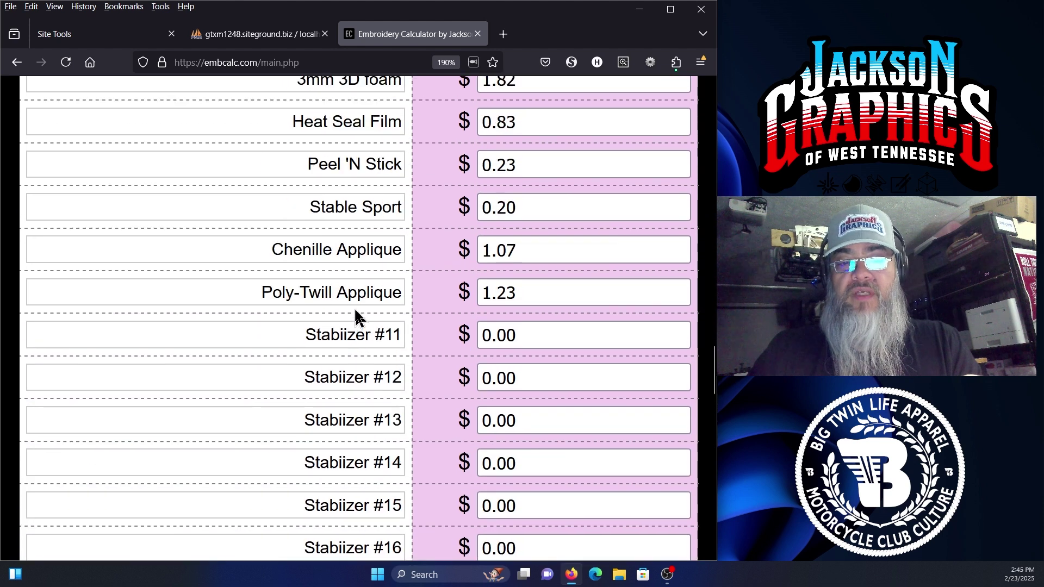
scroll(459, 304, up, 6)
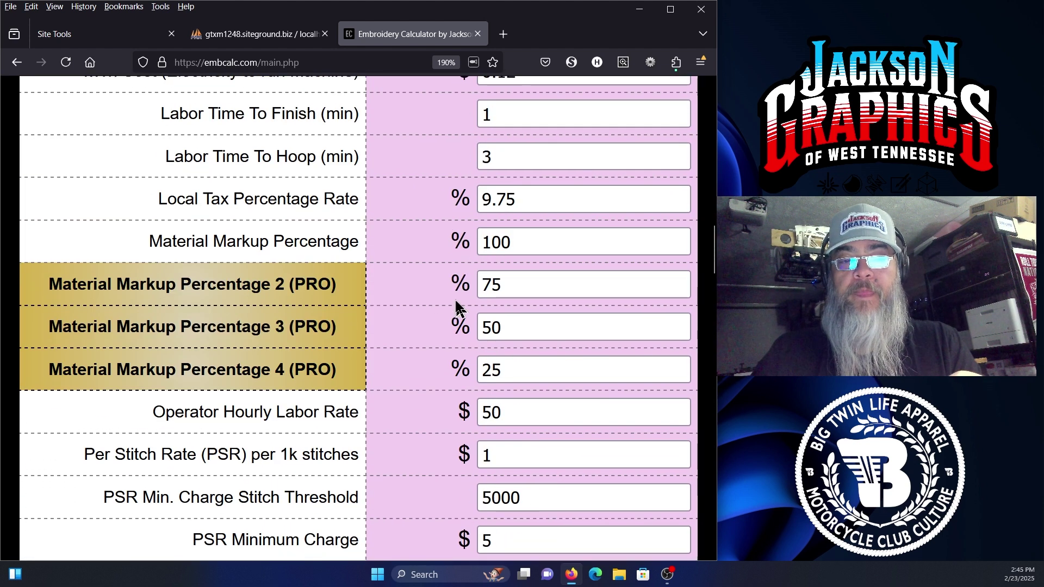
scroll(466, 296, up, 5)
click(545, 227)
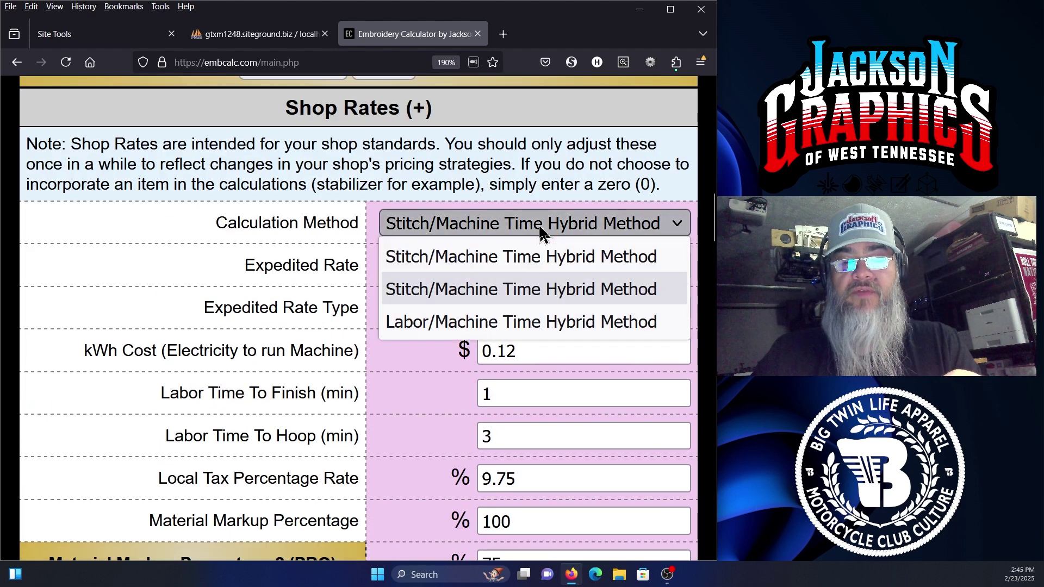
click(481, 324)
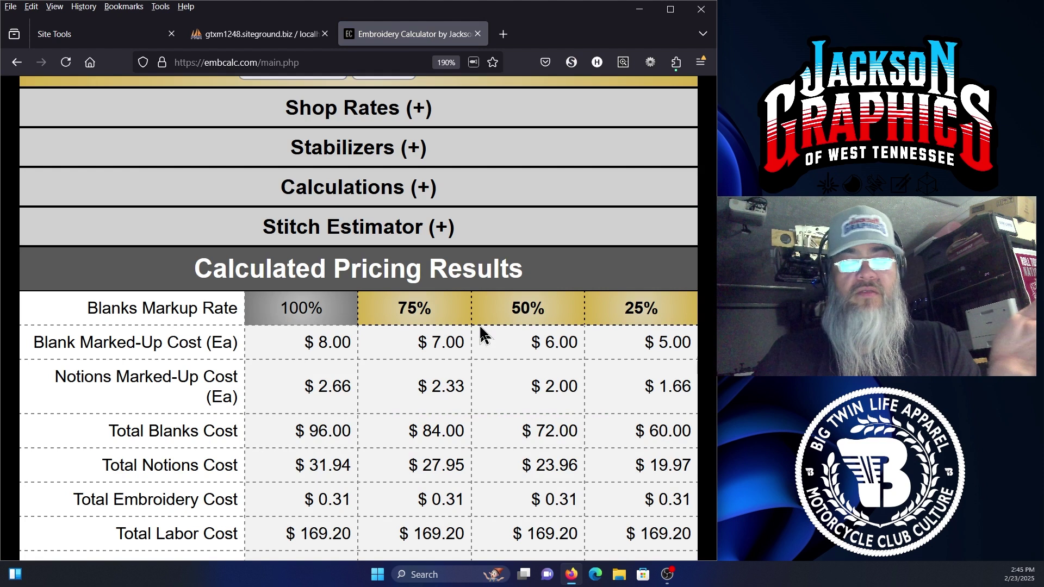
scroll(481, 332, down, 8)
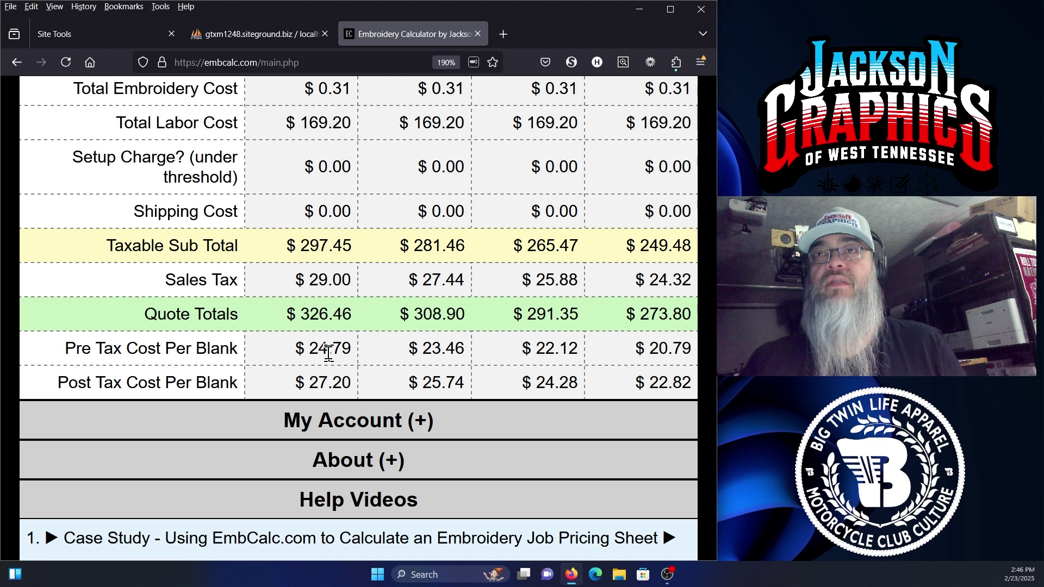
scroll(328, 353, up, 10)
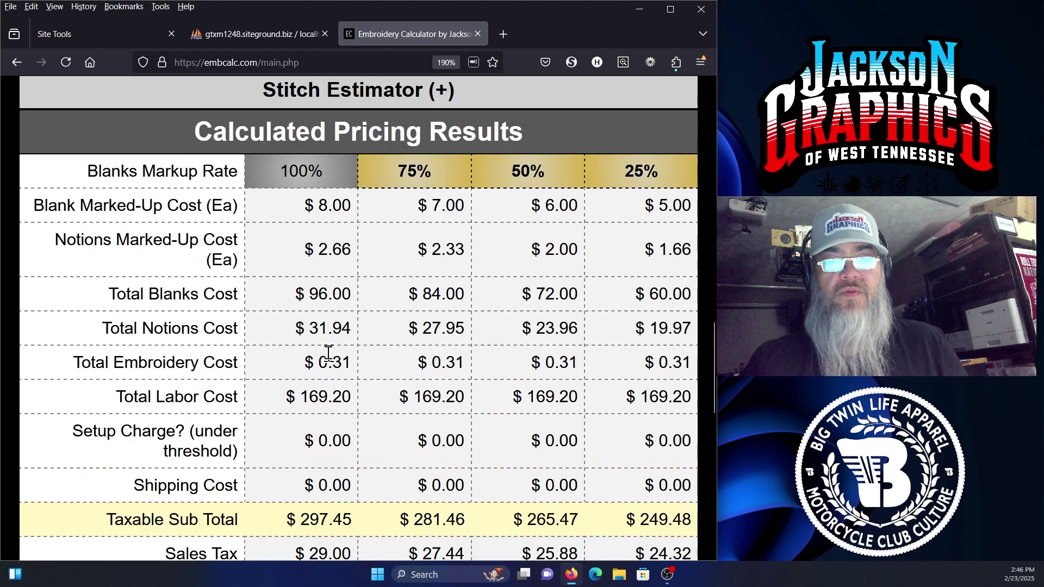